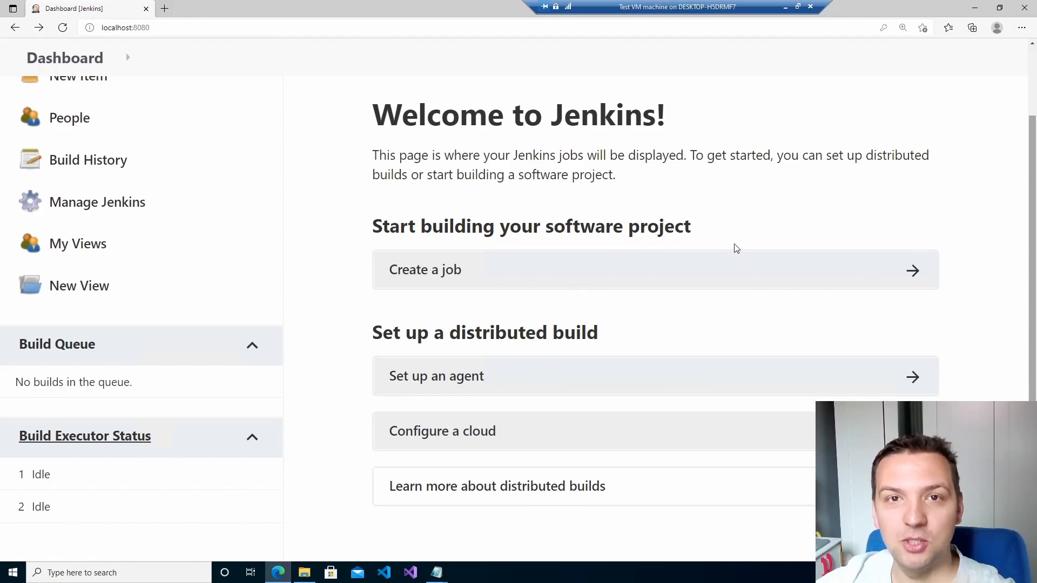
Zoom the browser page out so the full Jenkins header is visible.
key(ctrl+minus)
key(ctrl+minus)
key(ctrl+minus)
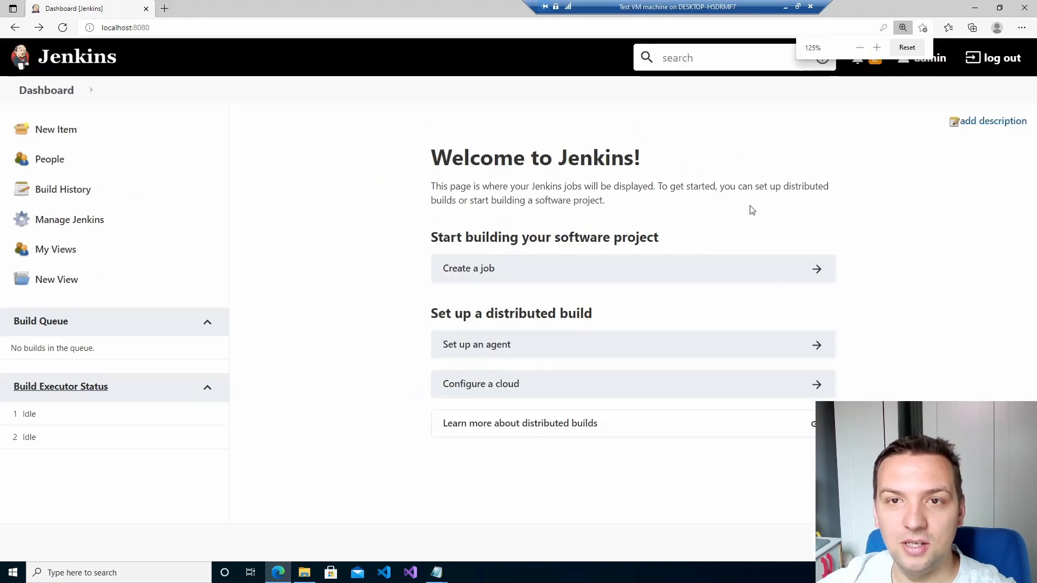
Set the page zoom to 100% and briefly highlight the welcome text.
key(ctrl+minus)
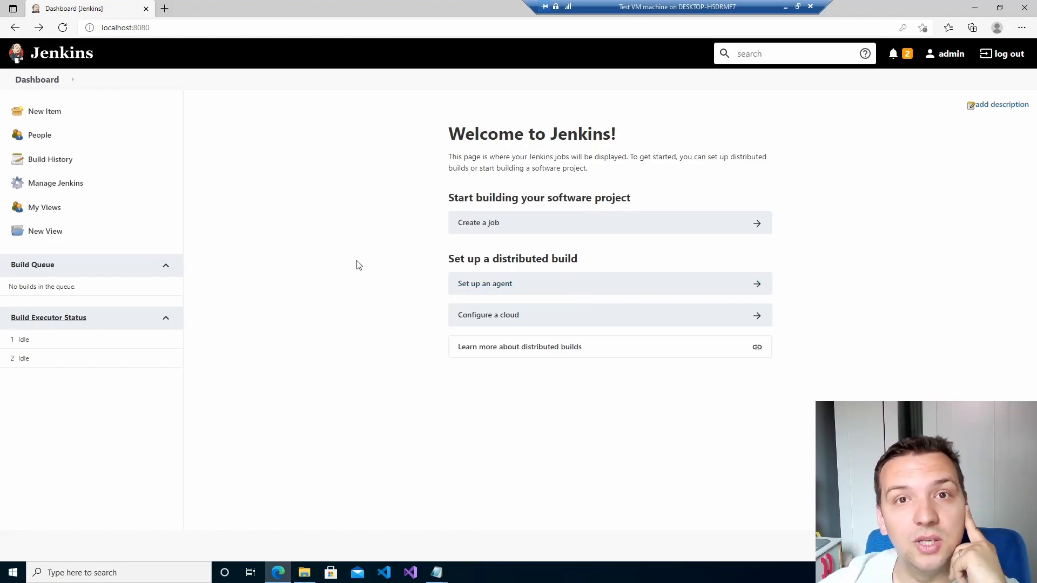
drag(452, 157, 622, 172)
click(586, 193)
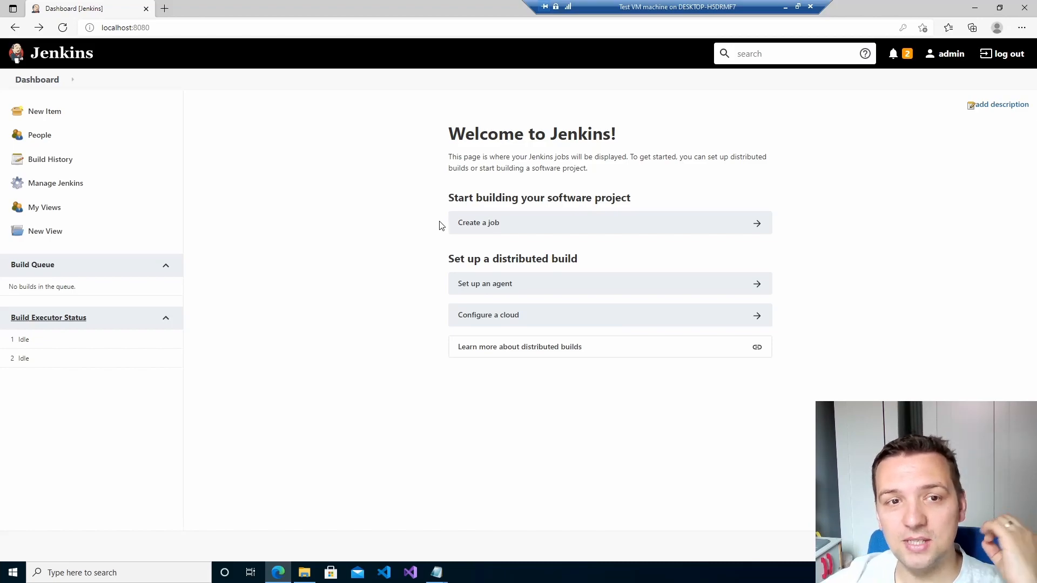
Start a new item named 'Test bash file' with Freestyle project as its type.
click(538, 223)
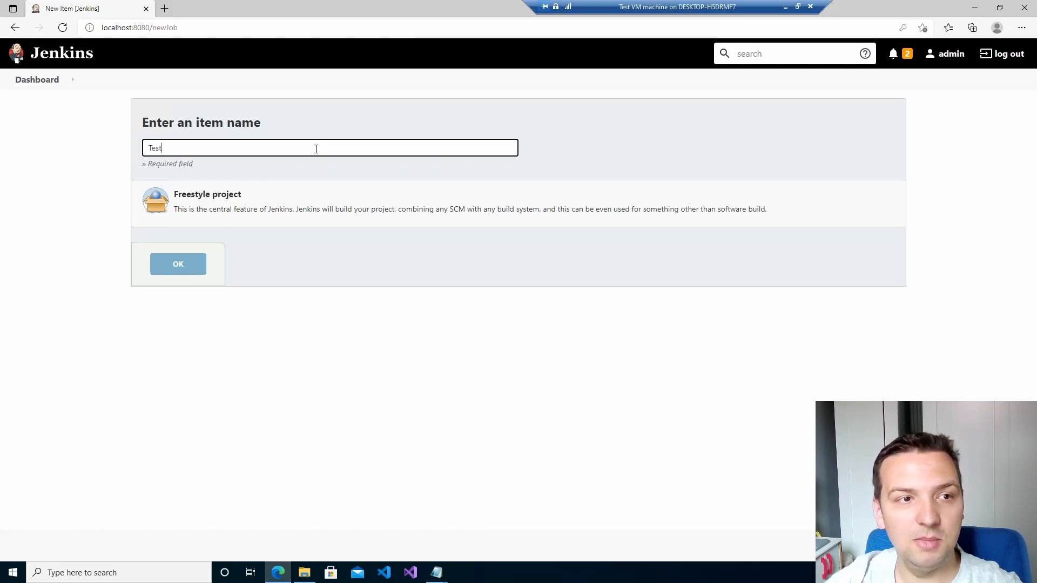
text(Test Bash file)
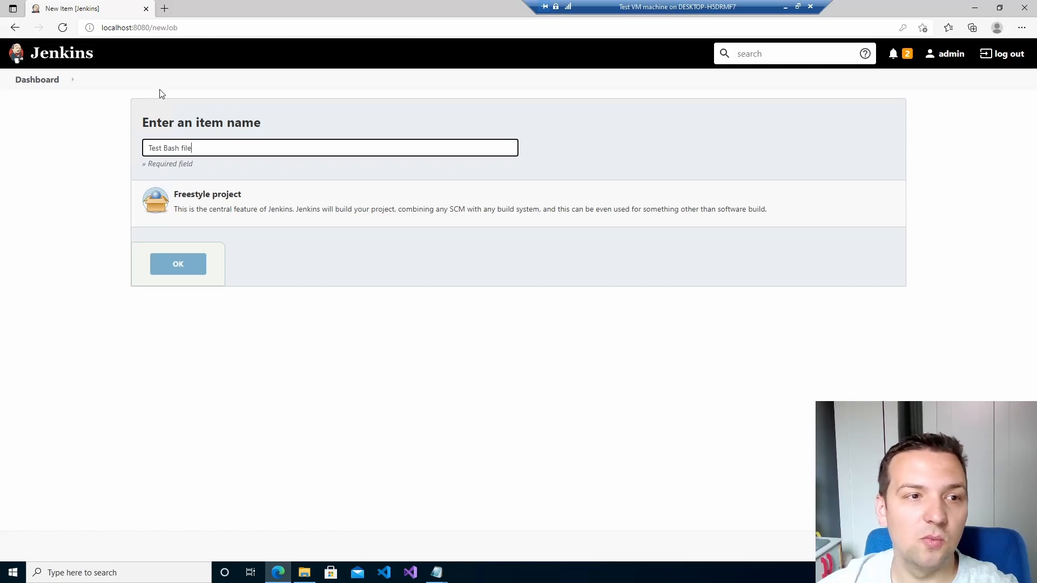
key(BackSpace)
text(b)
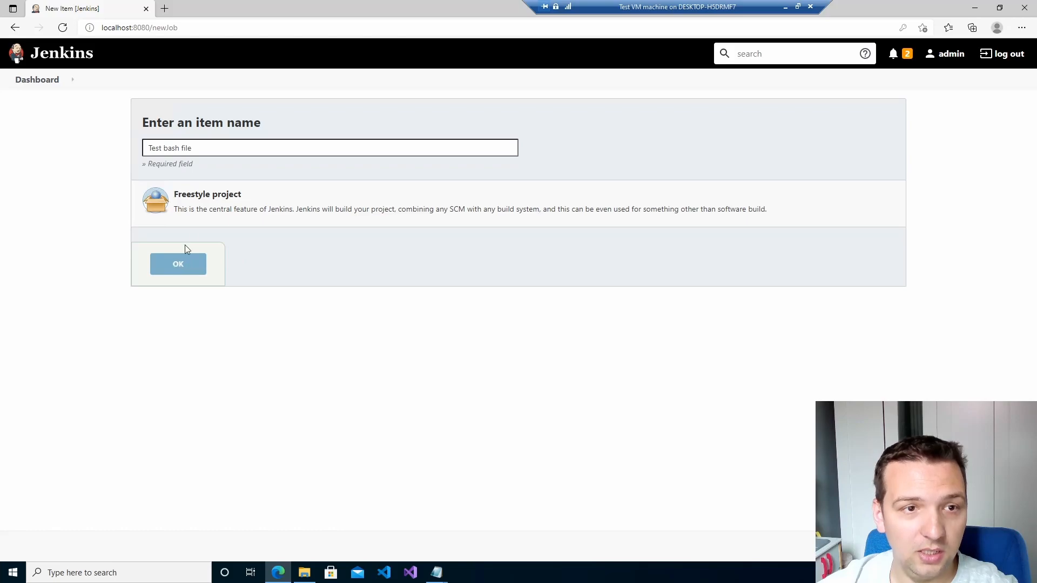
click(211, 206)
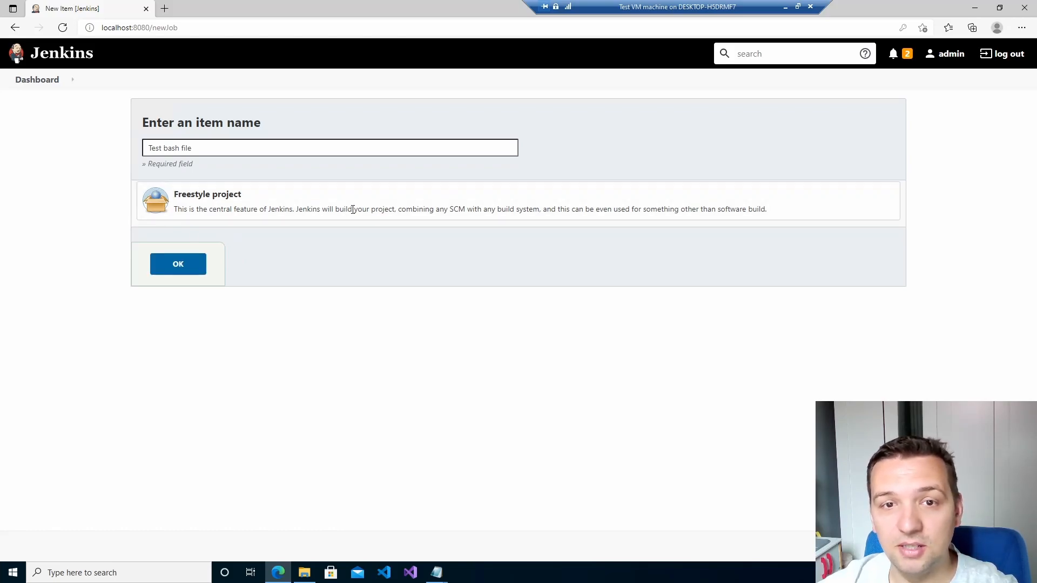
Create the job and look through its Build Triggers, Build and Source Code Management sections.
click(204, 263)
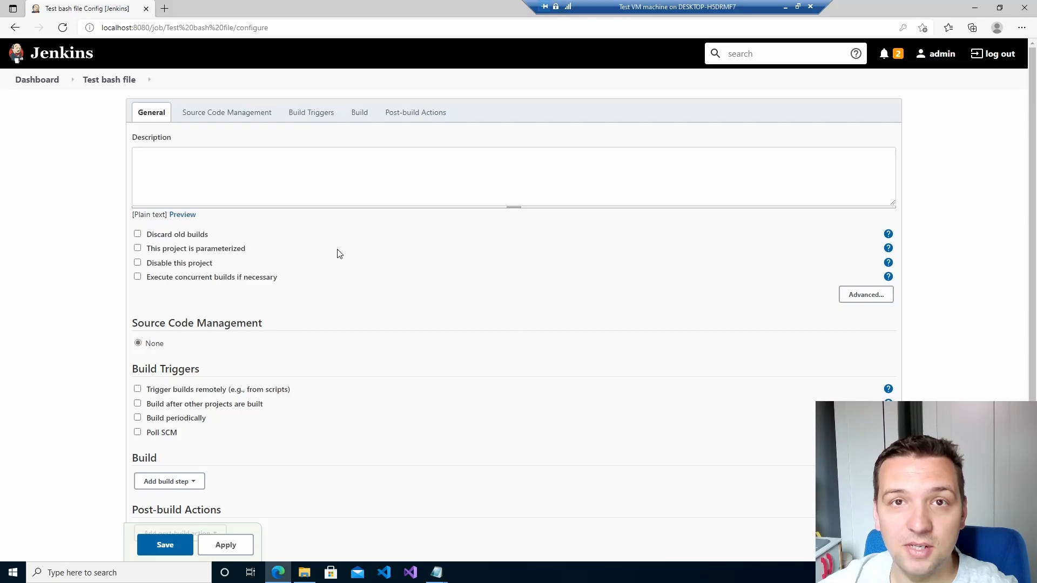
scroll(338, 254, down, 2)
scroll(338, 255, up, 2)
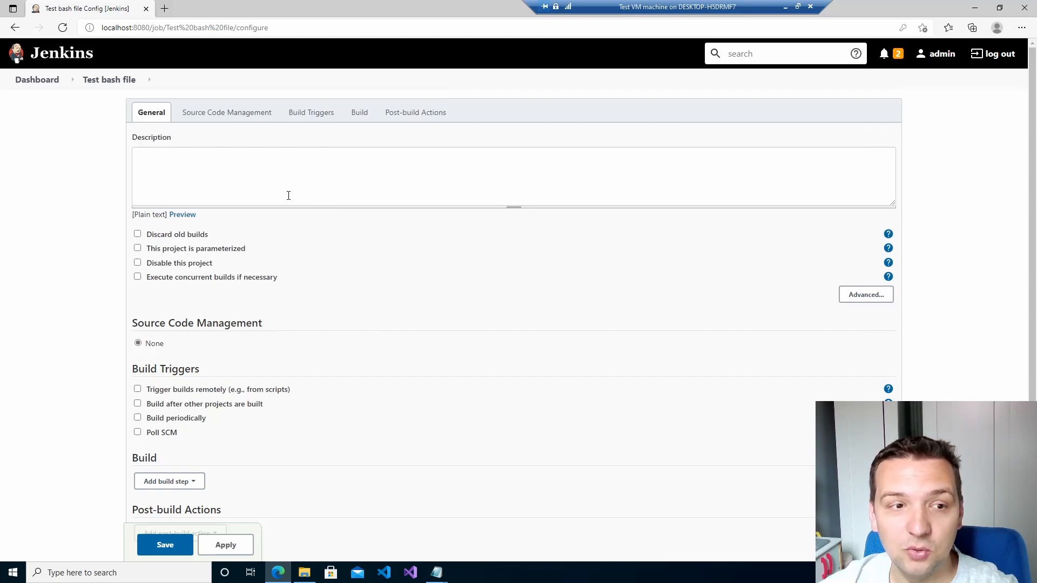
scroll(270, 233, down, 2)
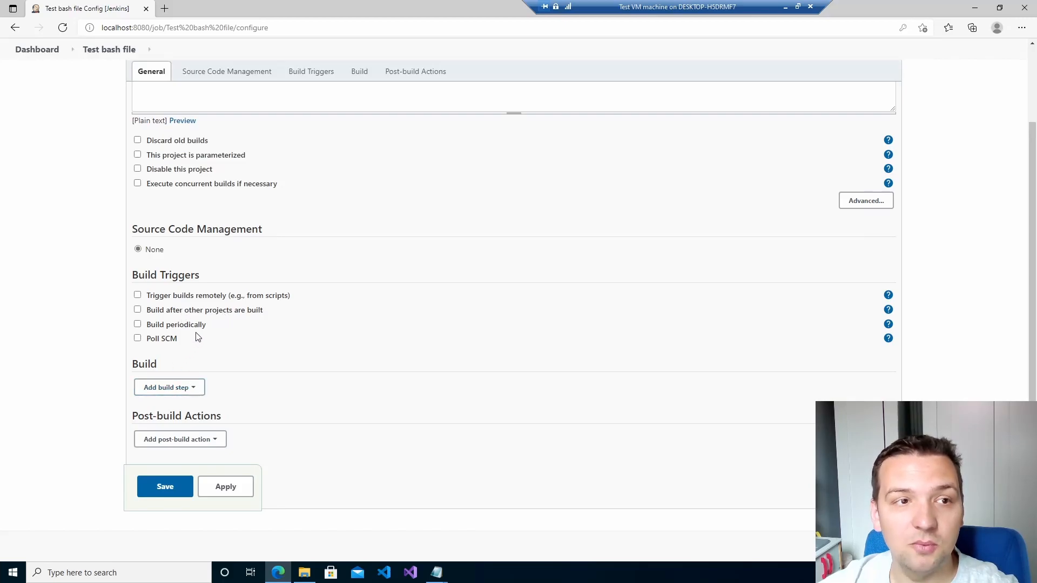
scroll(196, 337, up, 2)
click(310, 113)
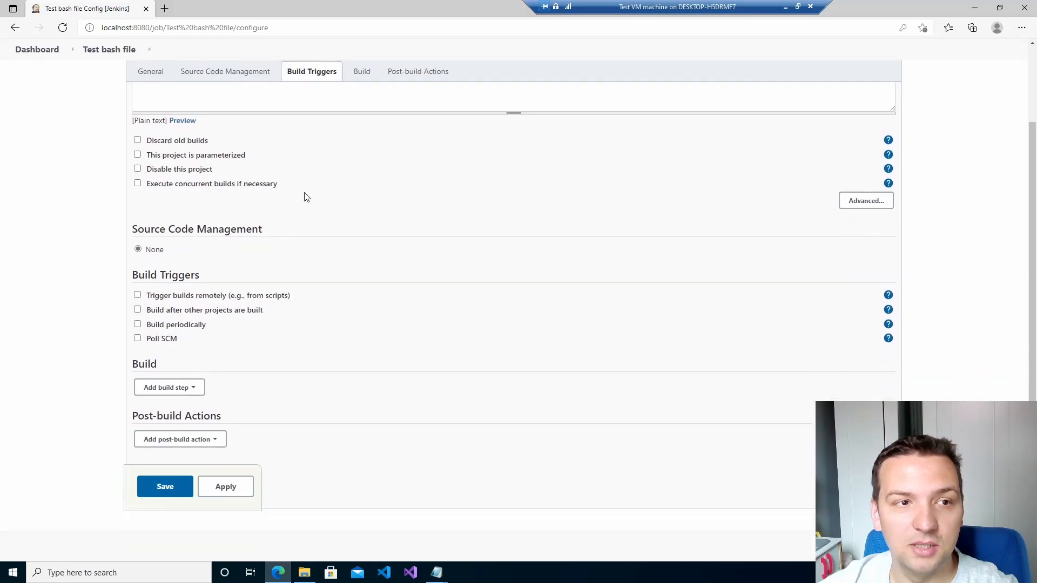
click(362, 75)
click(236, 78)
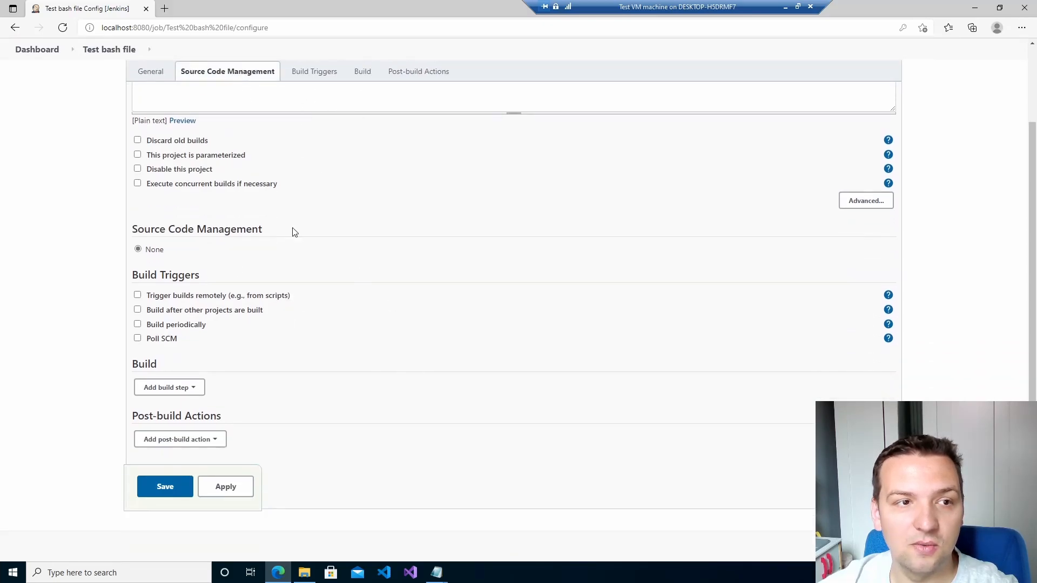
scroll(193, 265, up, 2)
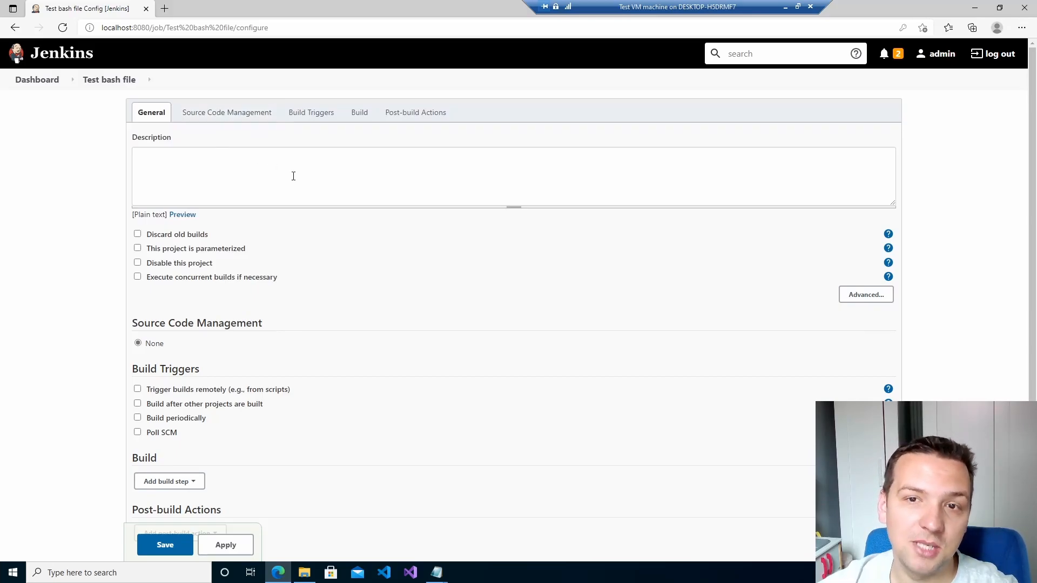
scroll(293, 176, down, 2)
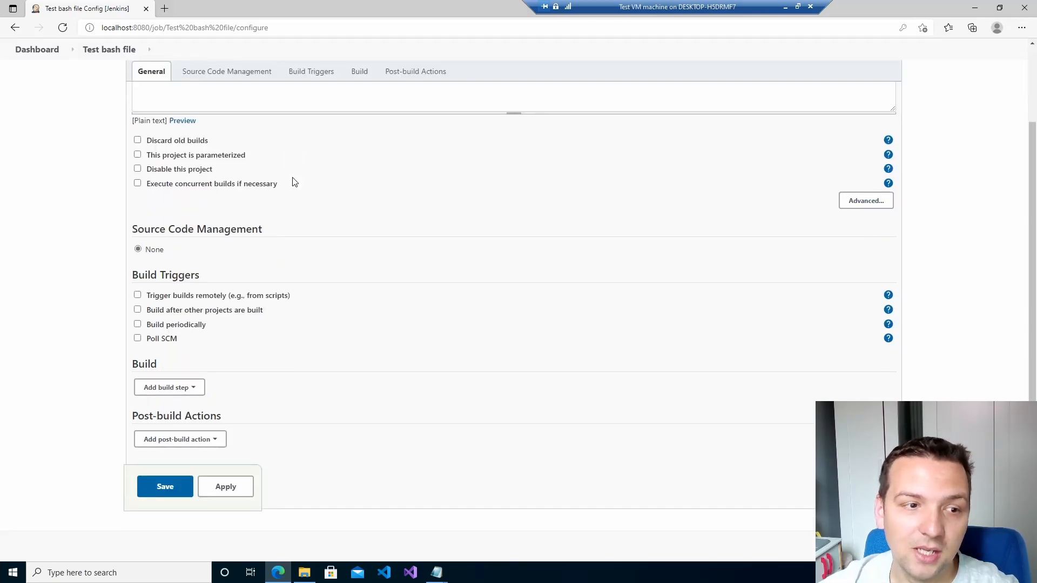
Save the default settings, then reopen Test bash file's configuration from the dashboard.
click(168, 487)
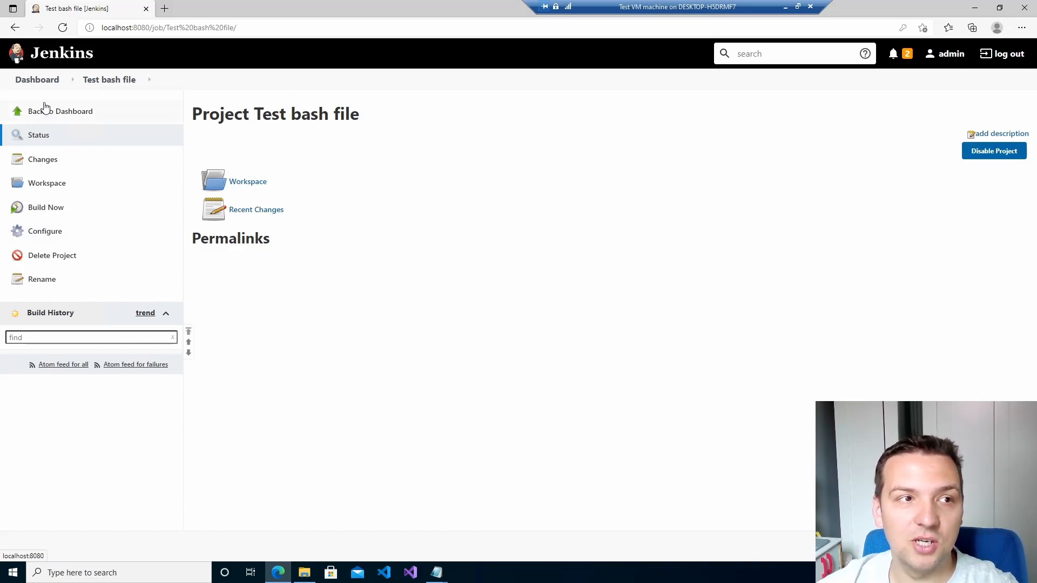
click(44, 84)
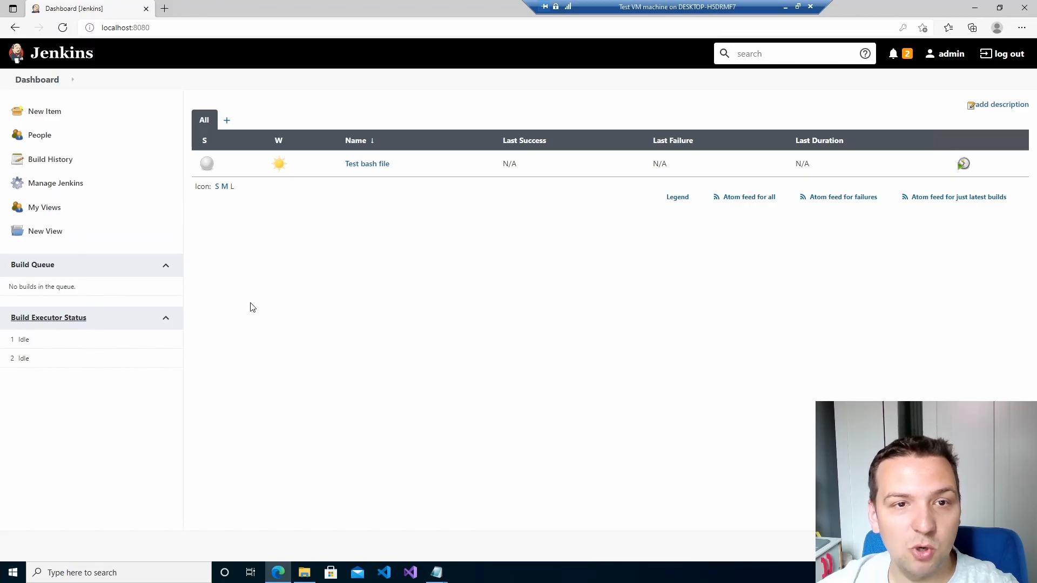
click(368, 166)
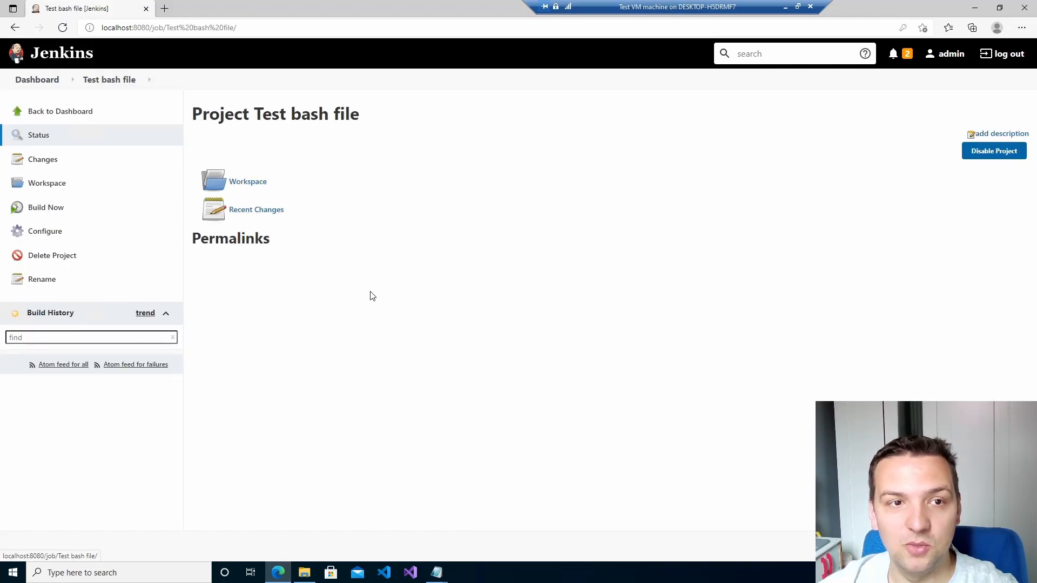
click(120, 232)
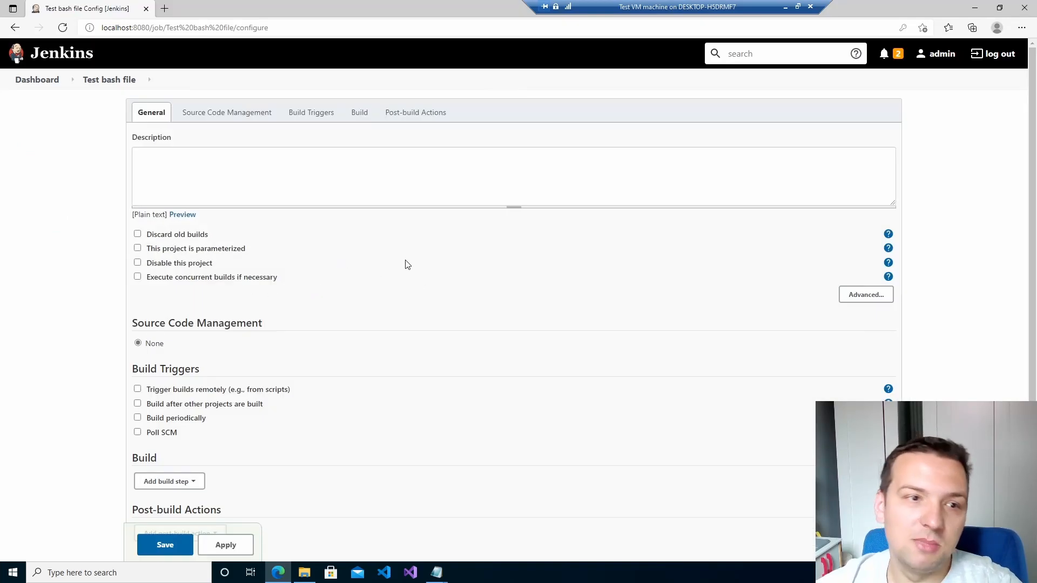
Add an Execute Windows batch command build step and view the available environment variables list.
scroll(407, 264, down, 2)
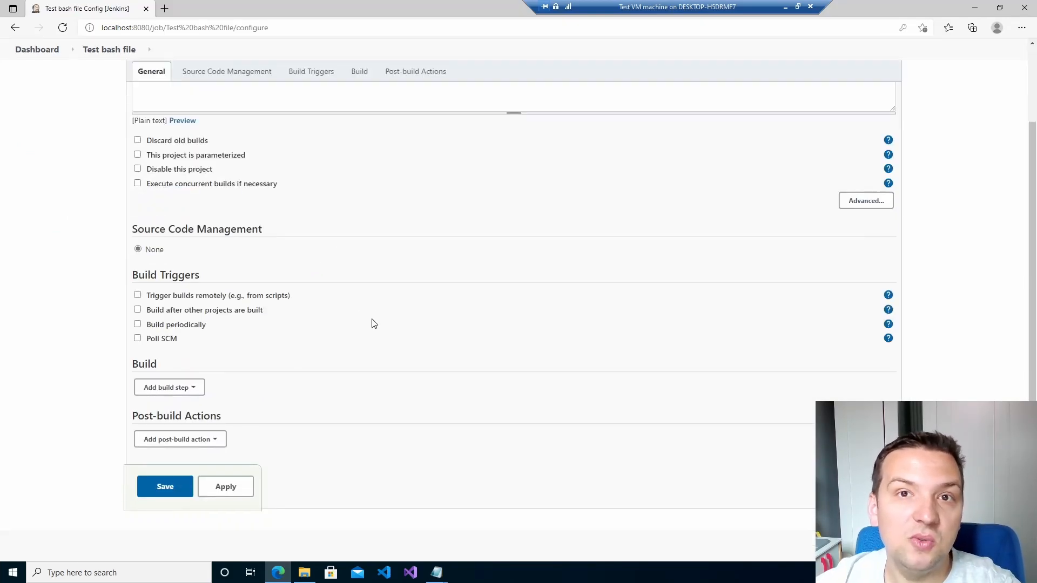
click(173, 388)
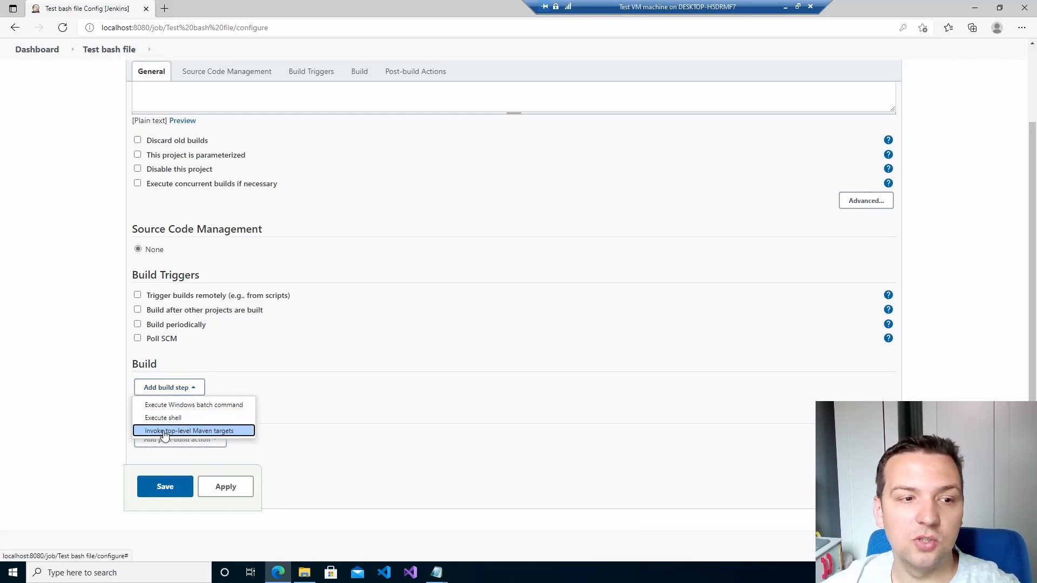
click(188, 406)
click(343, 430)
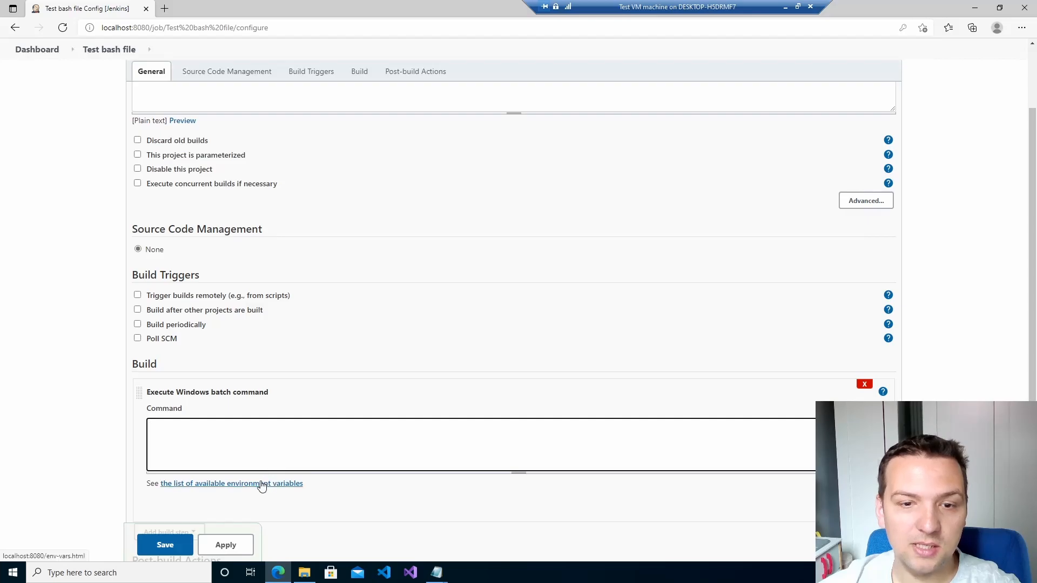
click(261, 484)
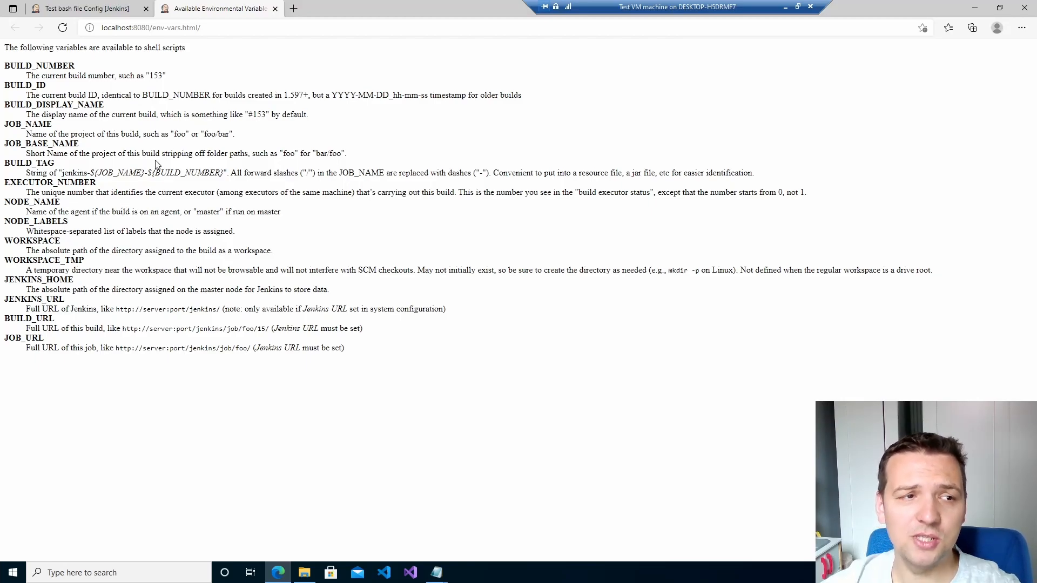
Enter 'mkdir jenkinsTest' as the batch command and save the job.
click(93, 9)
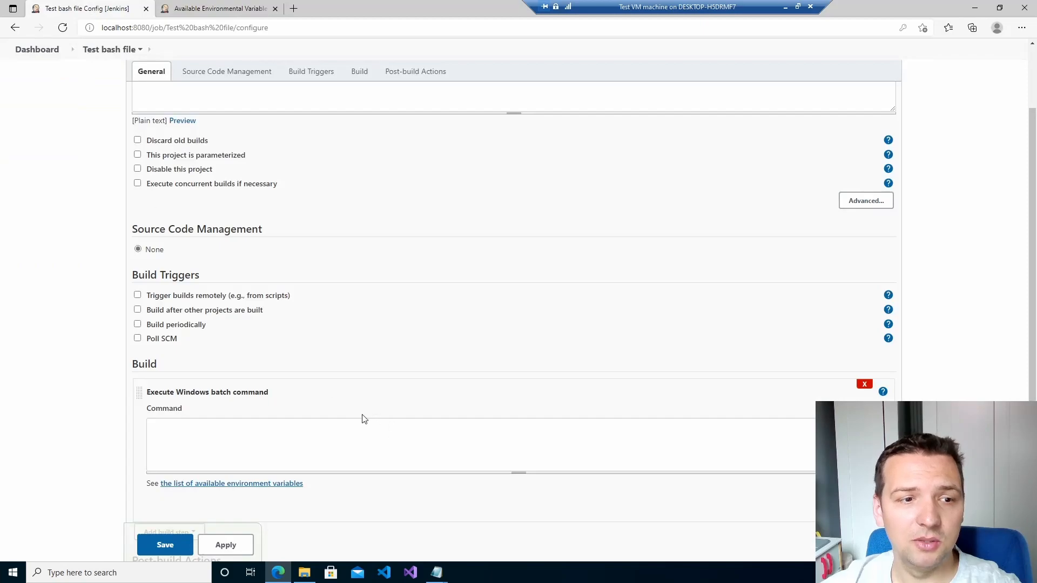
click(237, 425)
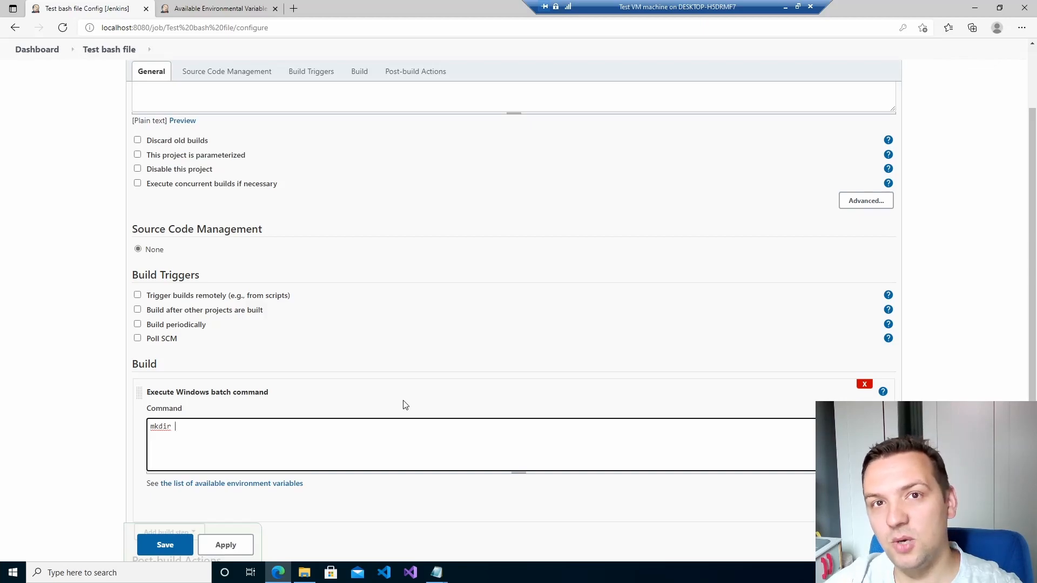
text(mkdir te)
text(enk)
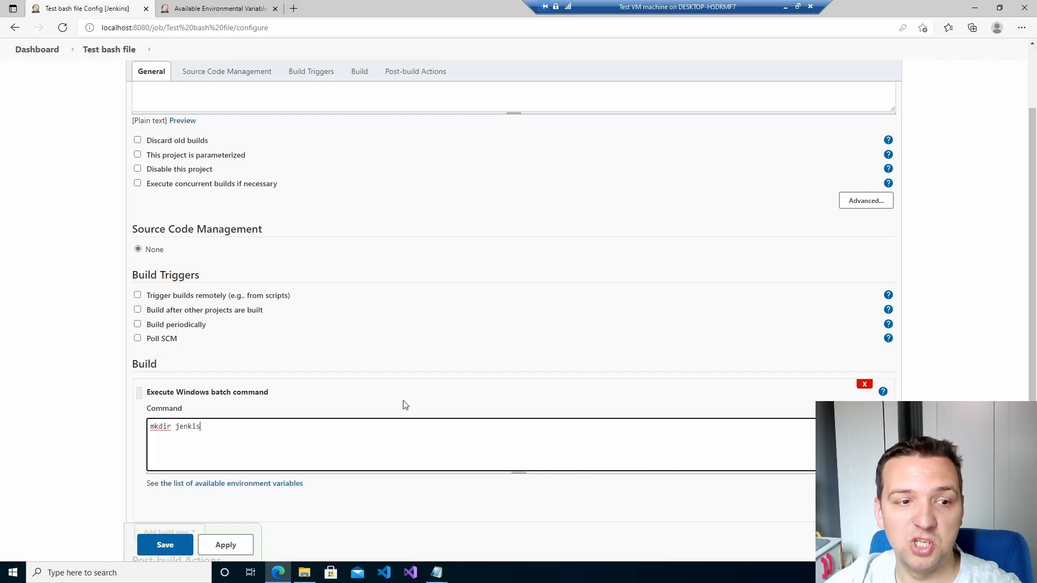
text(insTest)
scroll(405, 405, down, 2)
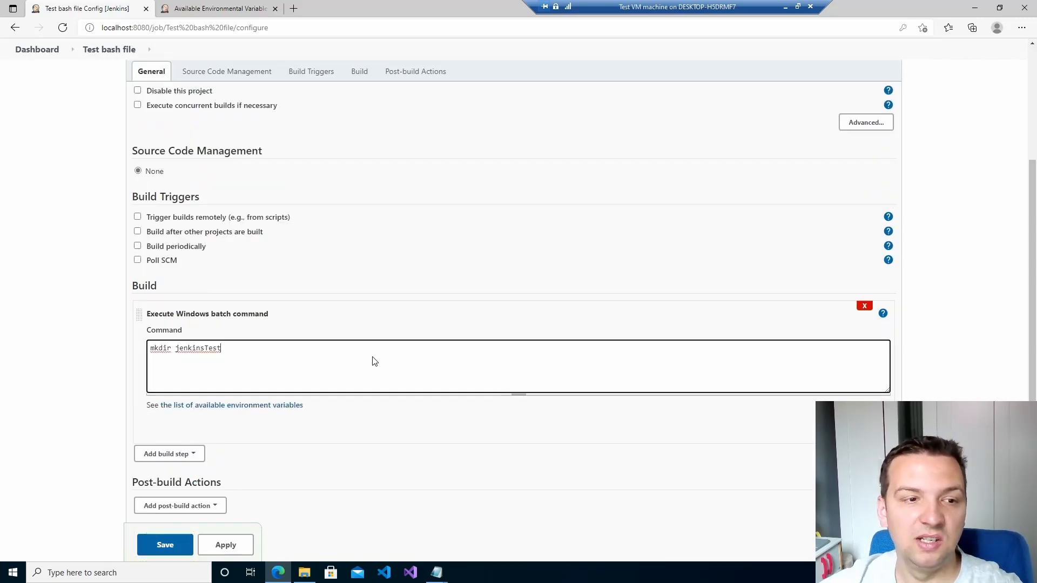
click(165, 545)
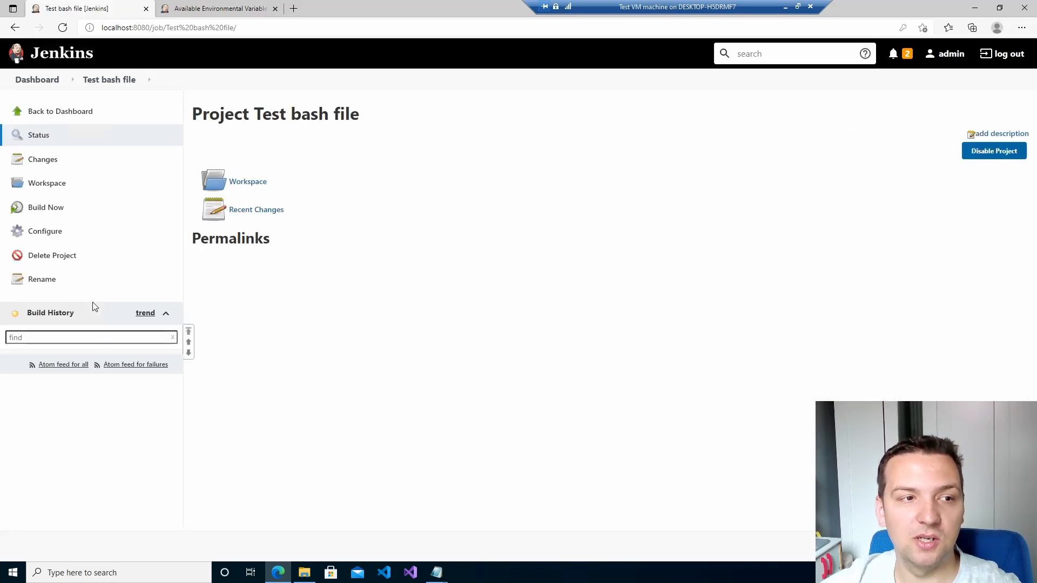
click(63, 237)
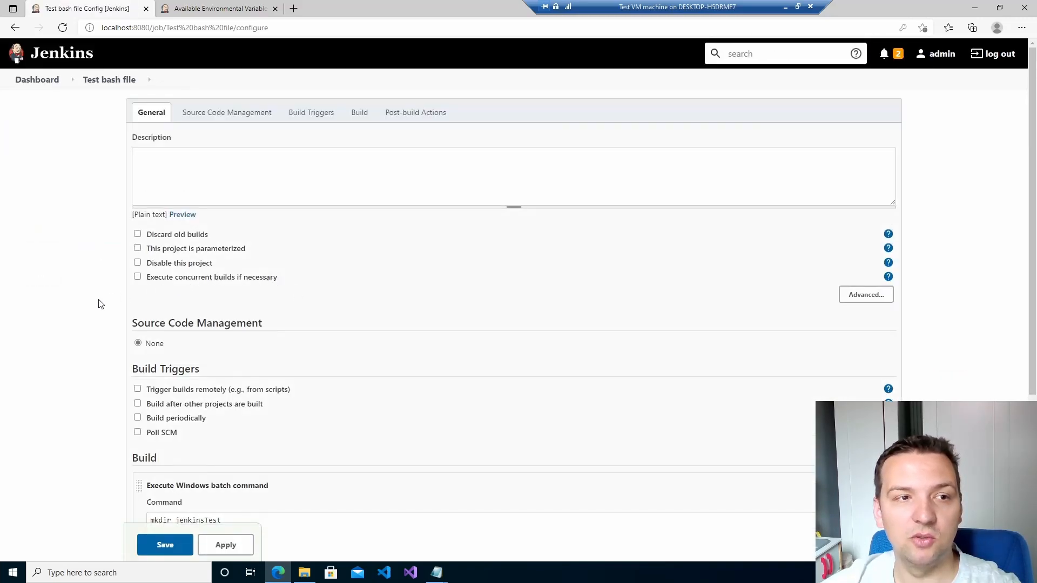
scroll(92, 304, down, 4)
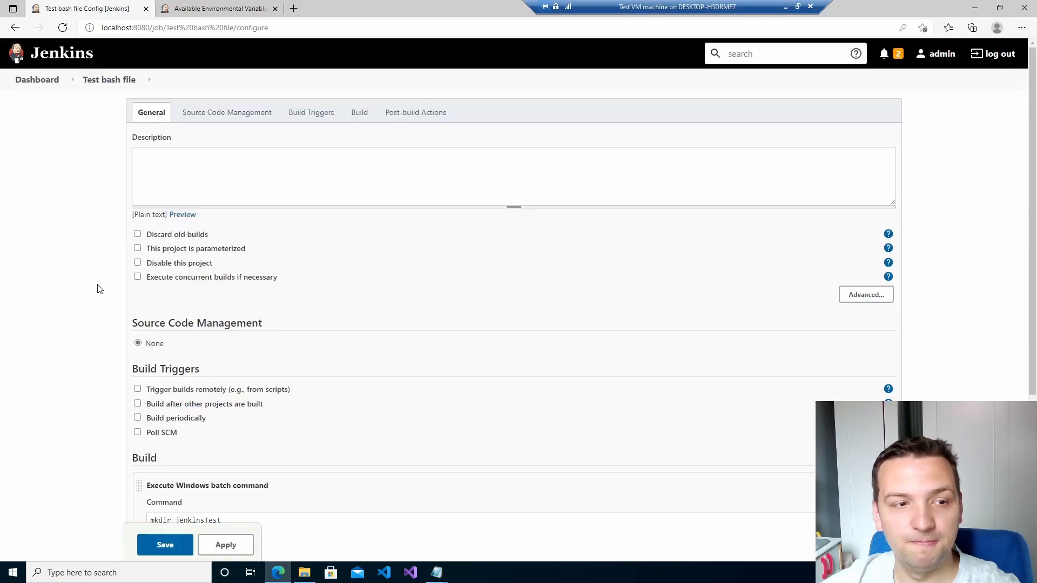
click(189, 485)
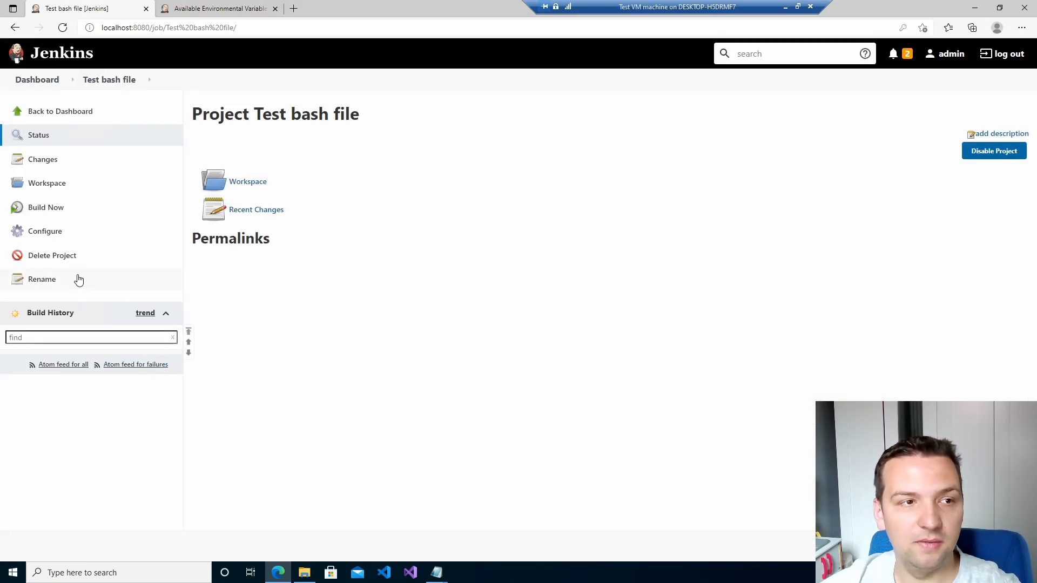
Run build #1 and review its console output: starter, workspace path and batch command.
click(59, 217)
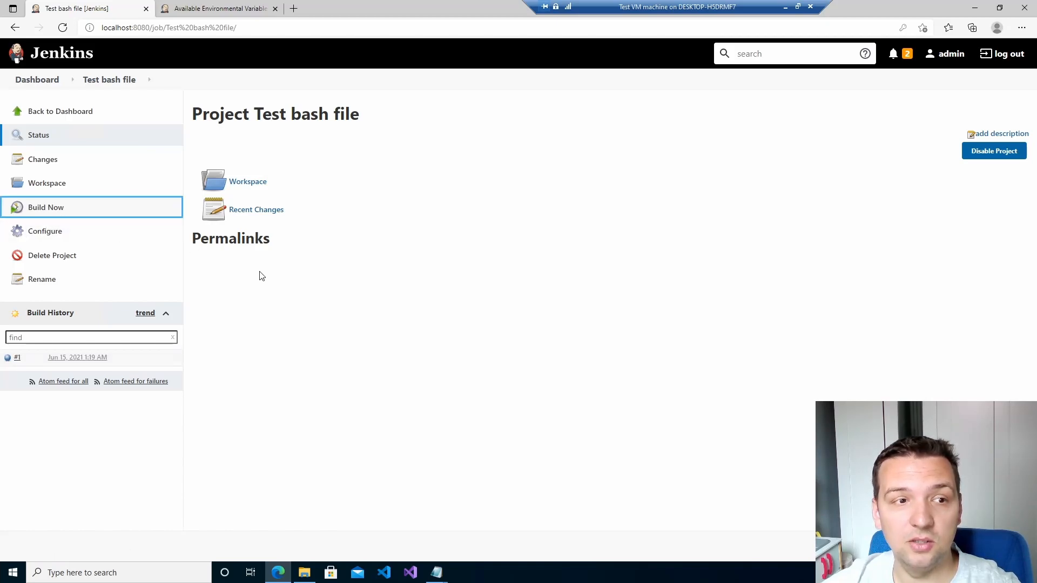
click(9, 359)
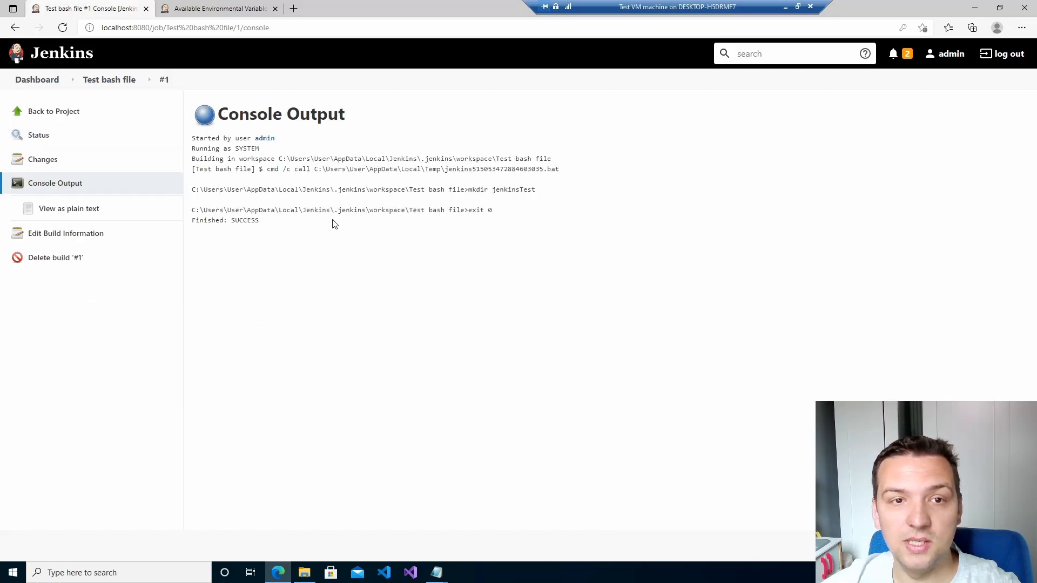
drag(193, 140, 316, 154)
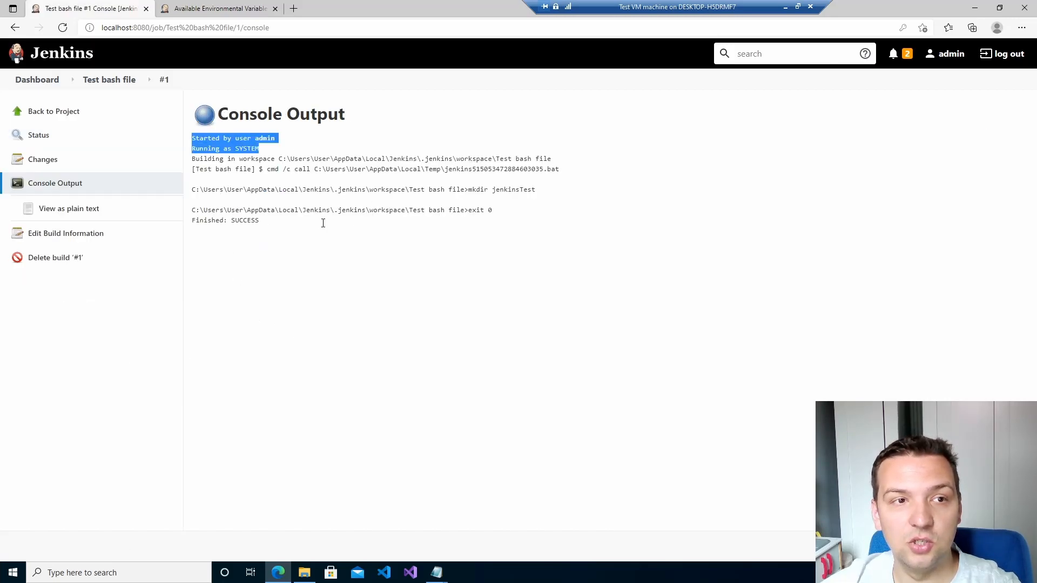
drag(220, 160, 509, 161)
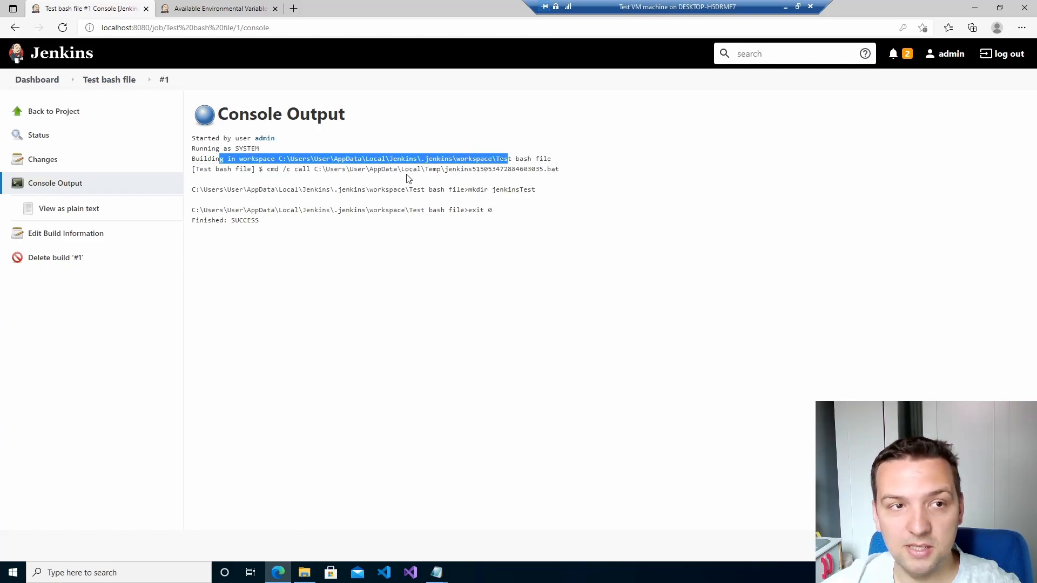
drag(210, 169, 565, 171)
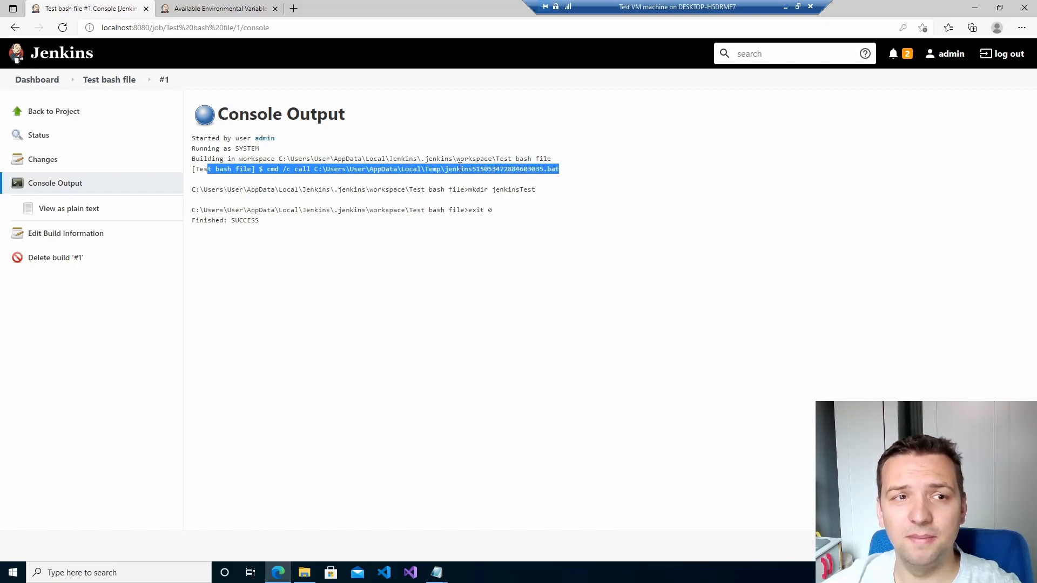
Highlight the .bat extension, the mkdir command, exit code 0 and Finished: SUCCESS in the log.
click(459, 168)
drag(561, 170, 543, 169)
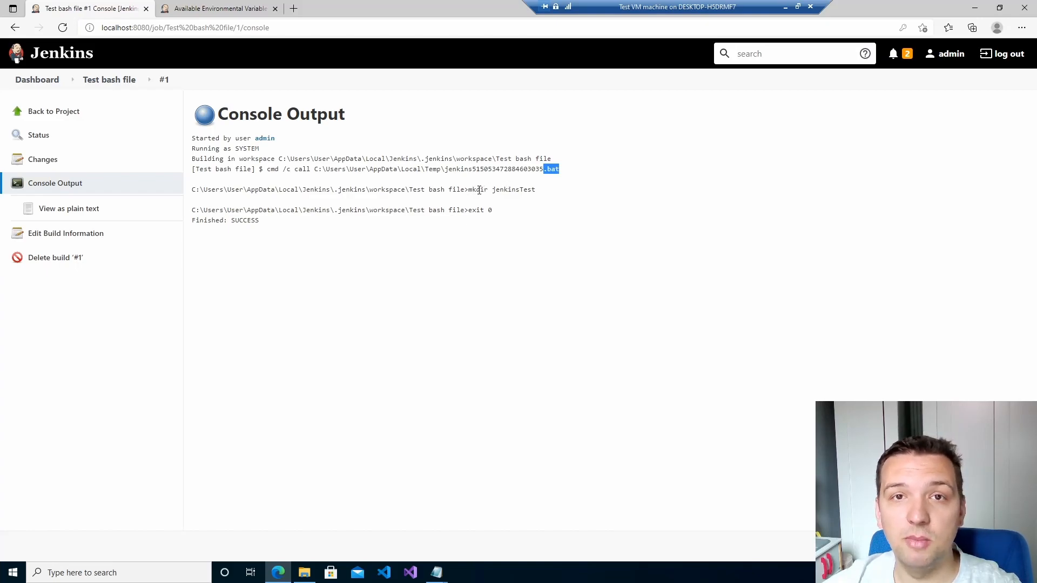
drag(468, 190, 493, 189)
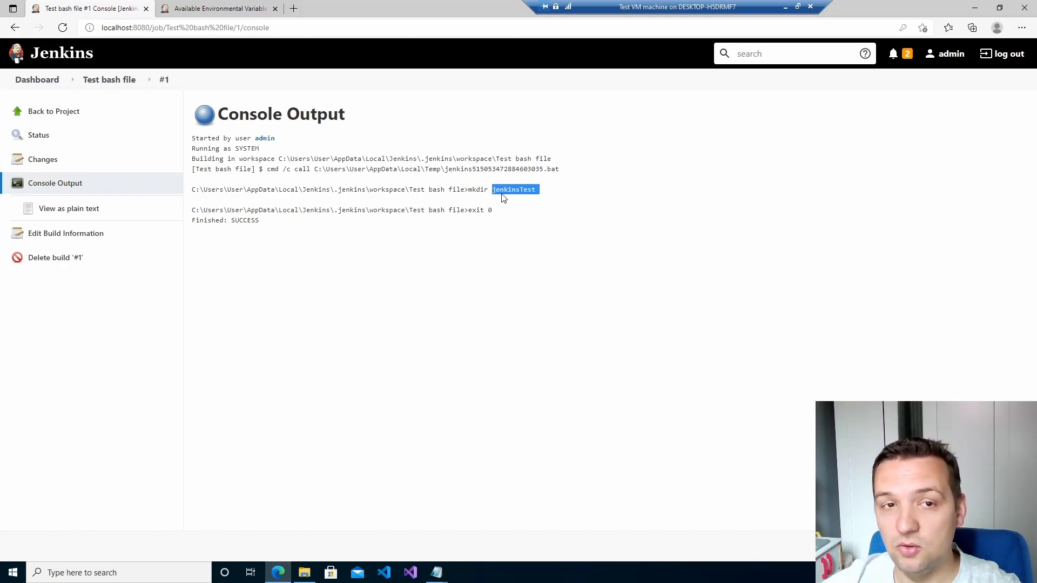
click(502, 189)
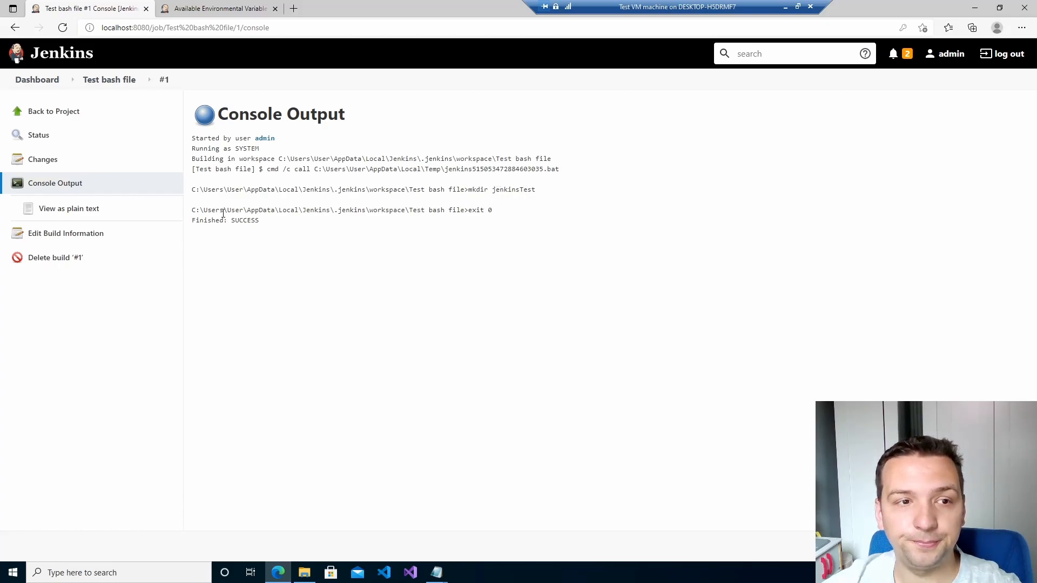
double_click(490, 210)
drag(260, 221, 225, 243)
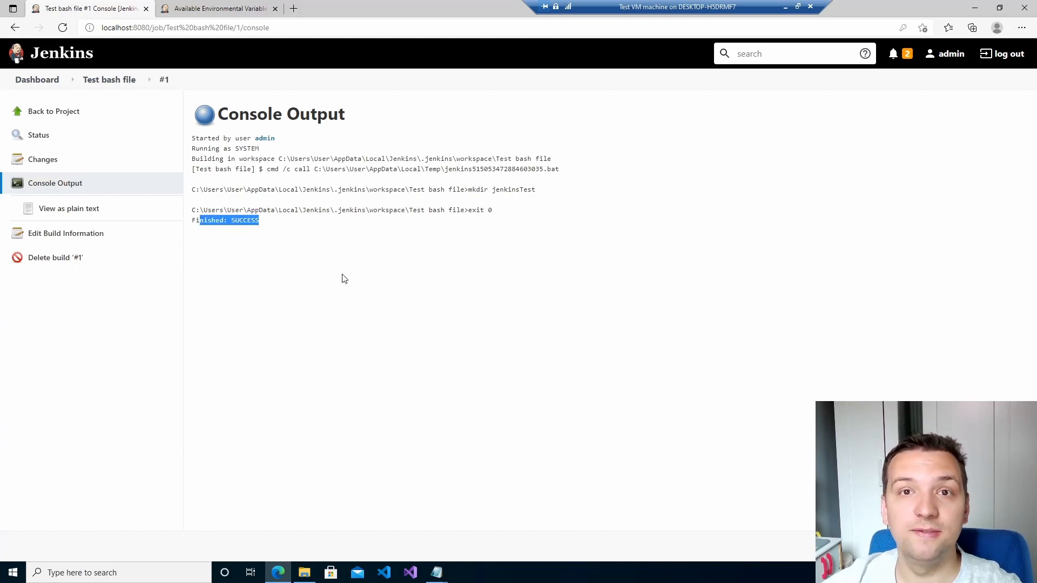
click(371, 282)
Open File Explorer at This PC and go into Local Disk (C:).
key(super+e)
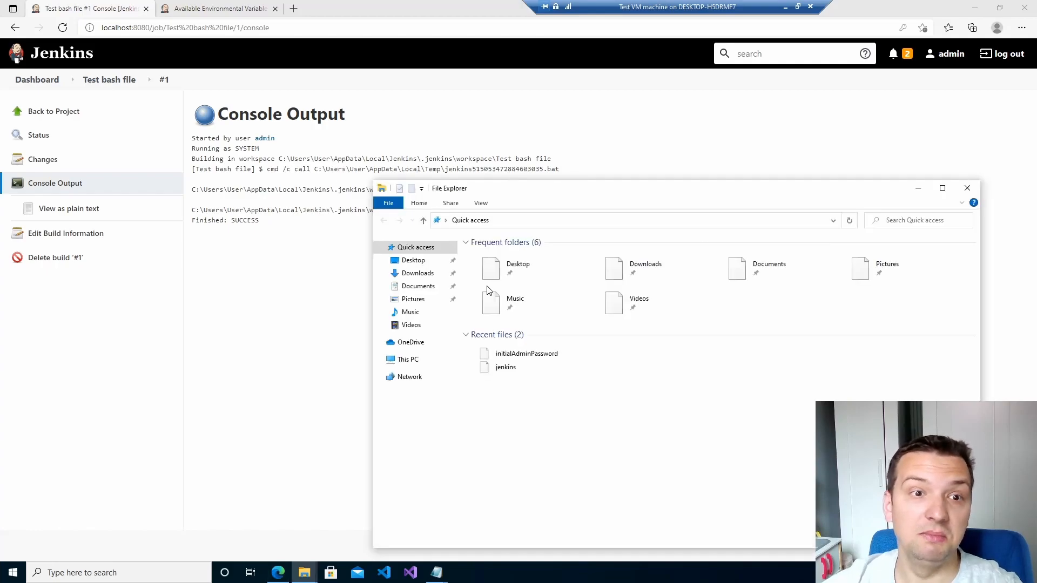
click(410, 359)
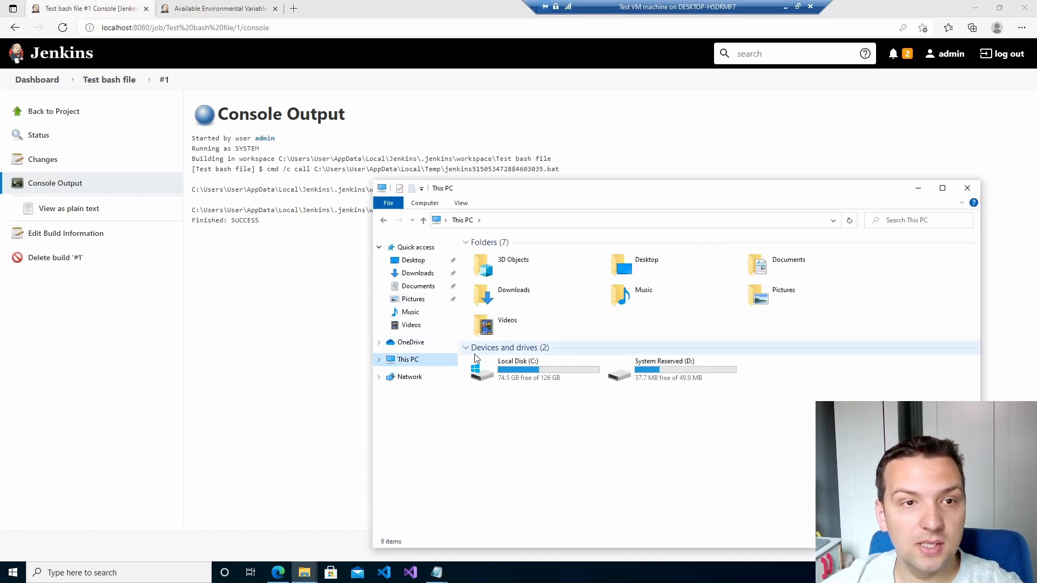
click(528, 179)
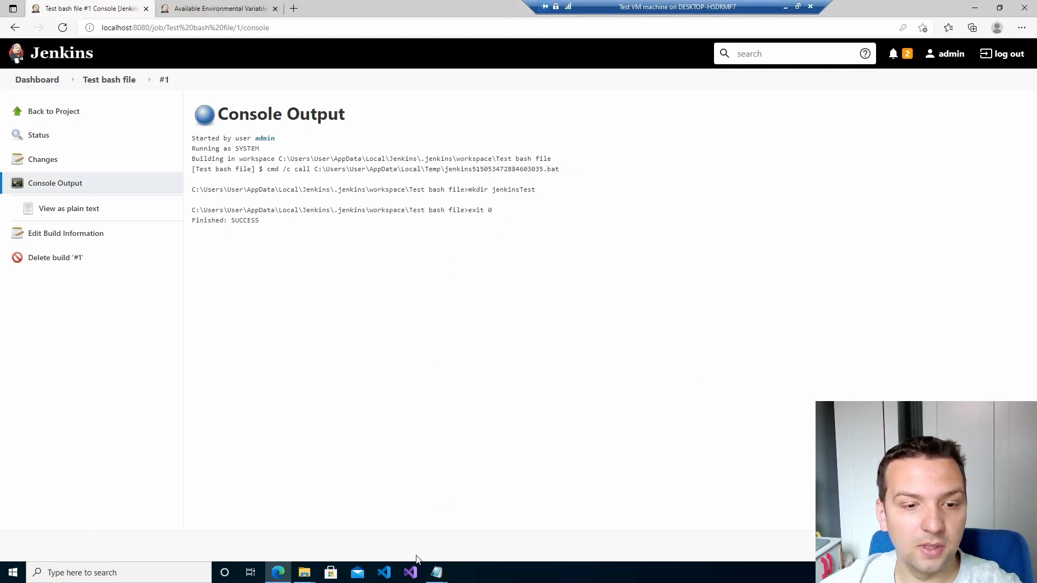
click(305, 572)
click(356, 527)
double_click(502, 367)
drag(579, 182, 562, 221)
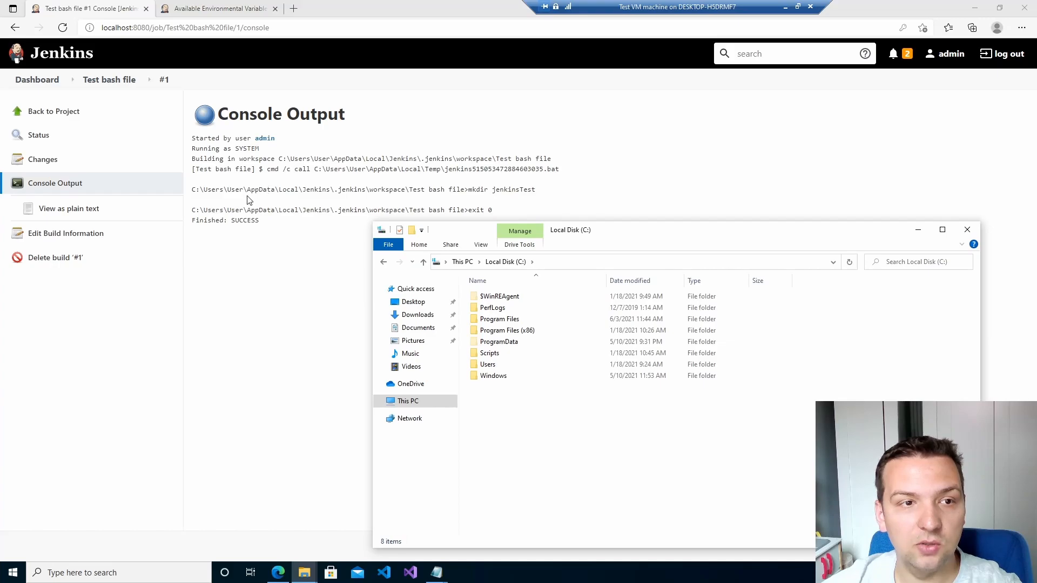
Navigate through Users > User > AppData > Local > Jenkins > .jenkins > workspace.
double_click(508, 364)
click(507, 320)
double_click(507, 320)
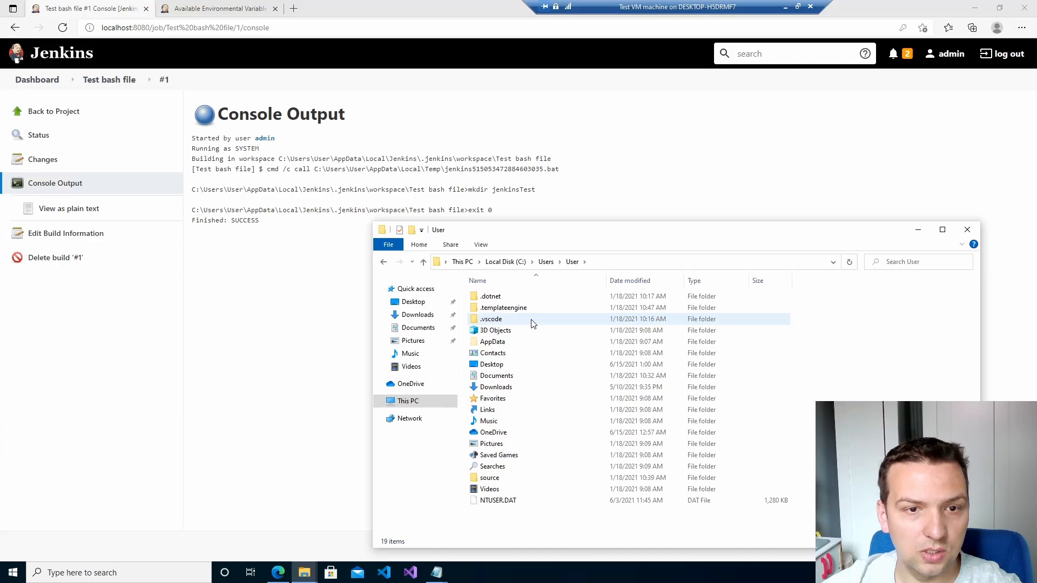
double_click(508, 343)
double_click(489, 296)
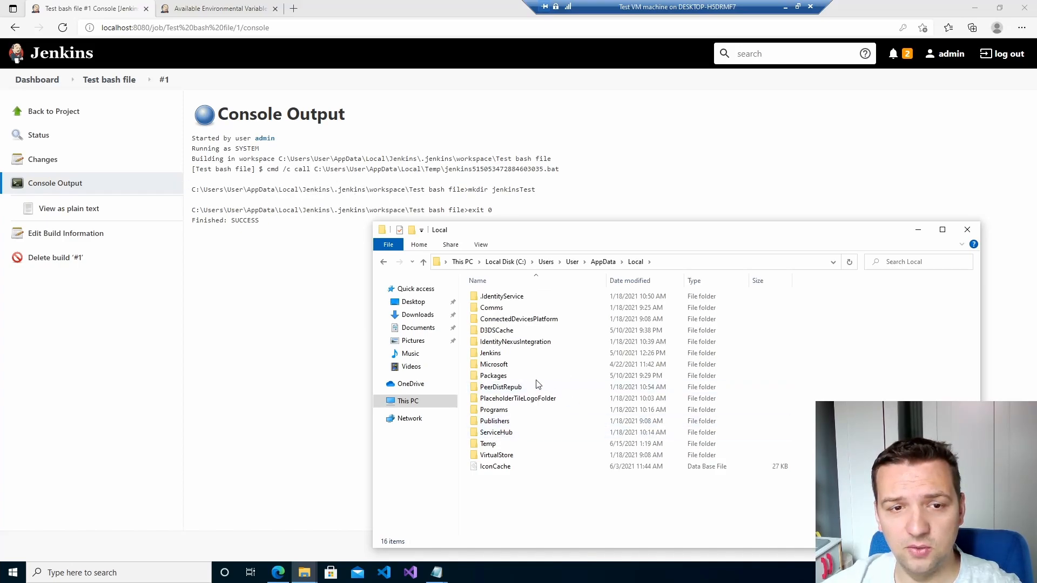
double_click(545, 354)
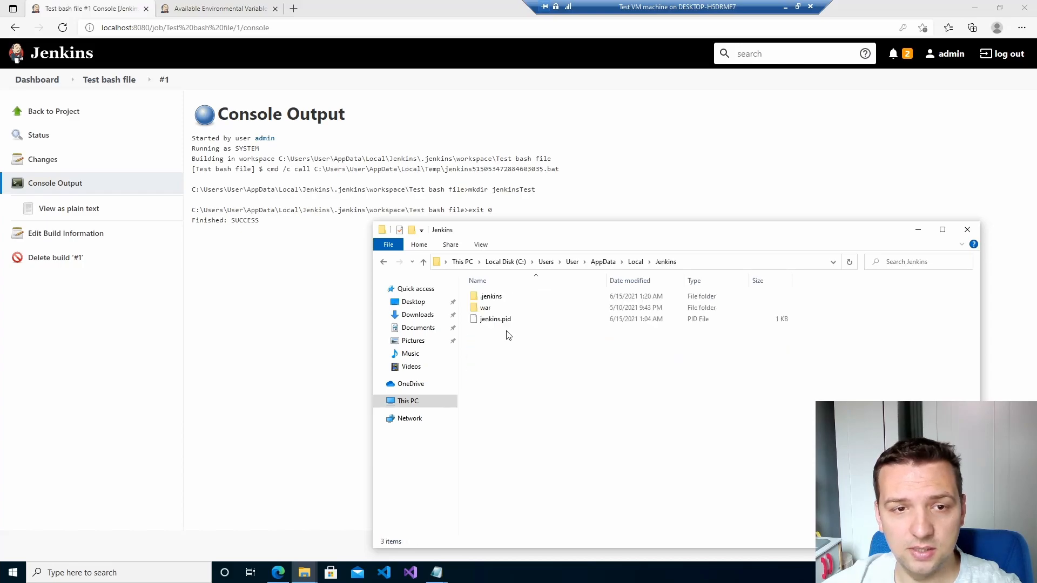
double_click(494, 297)
double_click(494, 387)
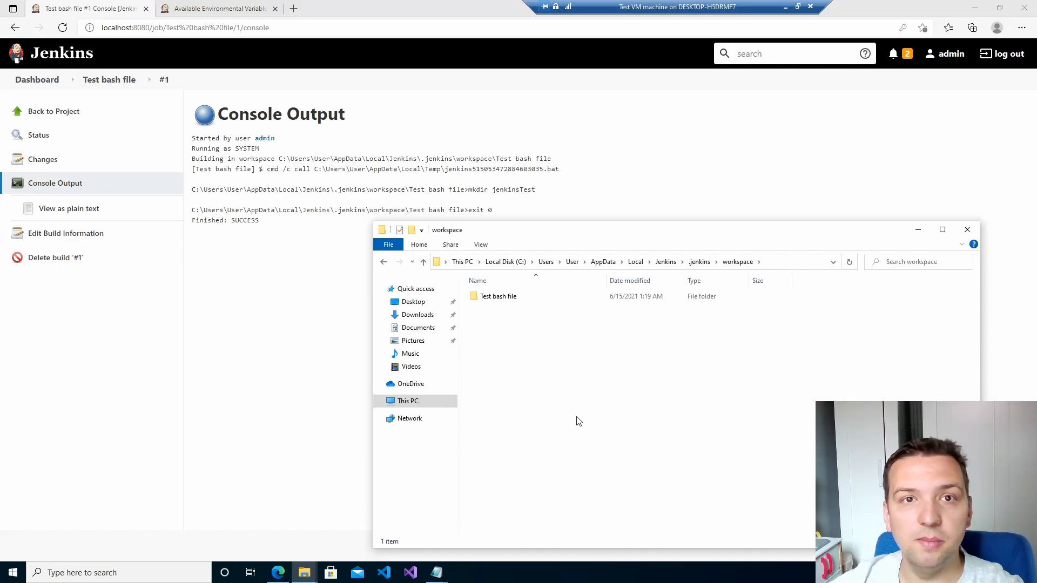
Confirm the Test bash file folder holds an empty jenkinsTest folder, then return to Jenkins.
drag(592, 226, 540, 246)
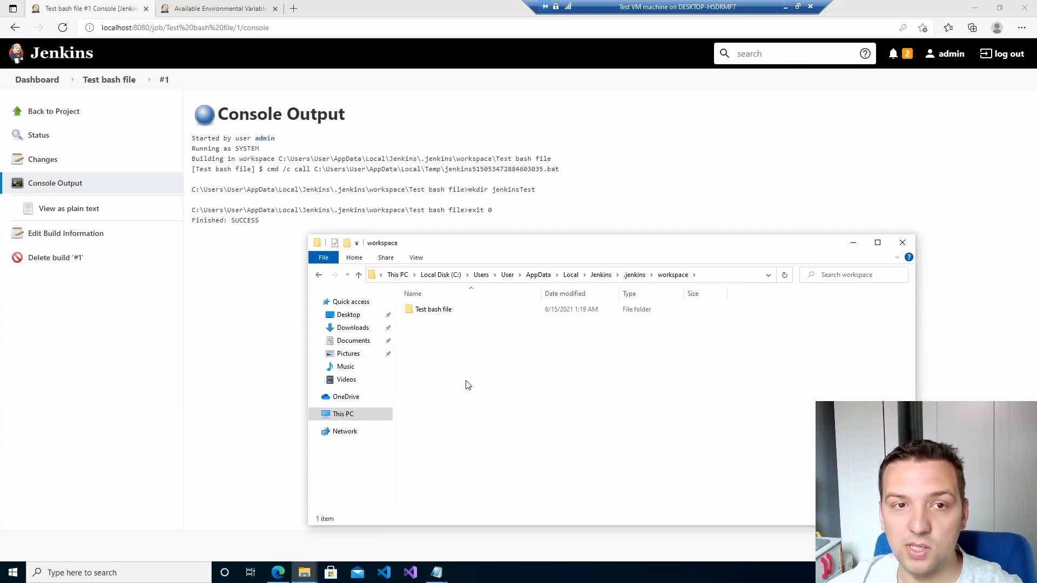
double_click(428, 307)
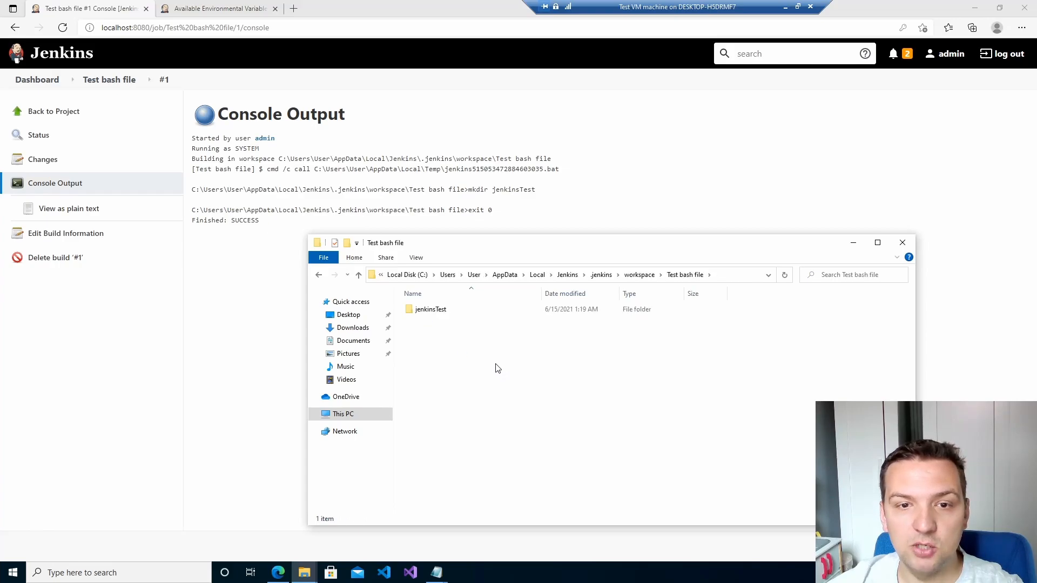
click(440, 312)
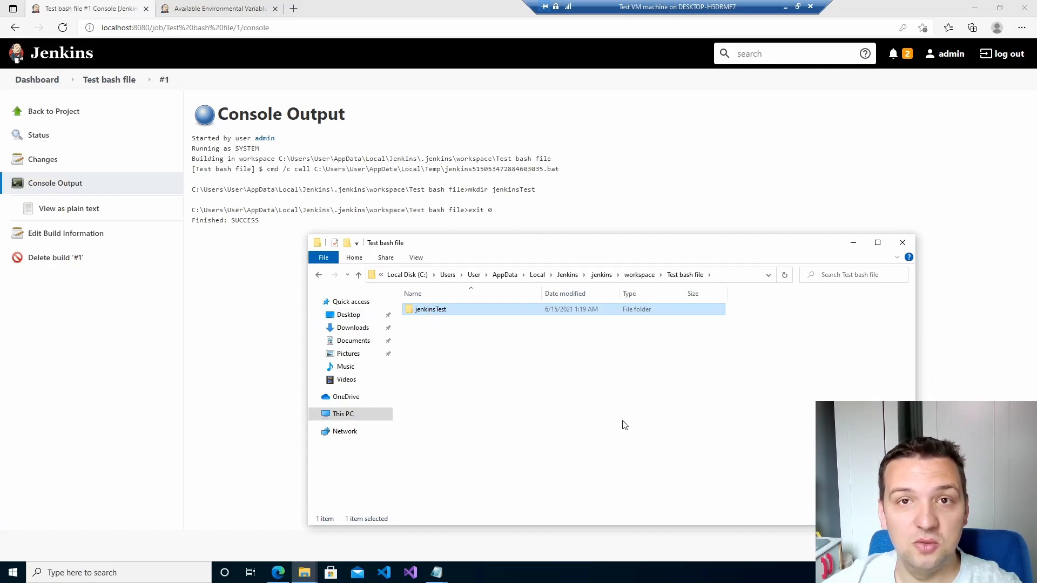
double_click(441, 310)
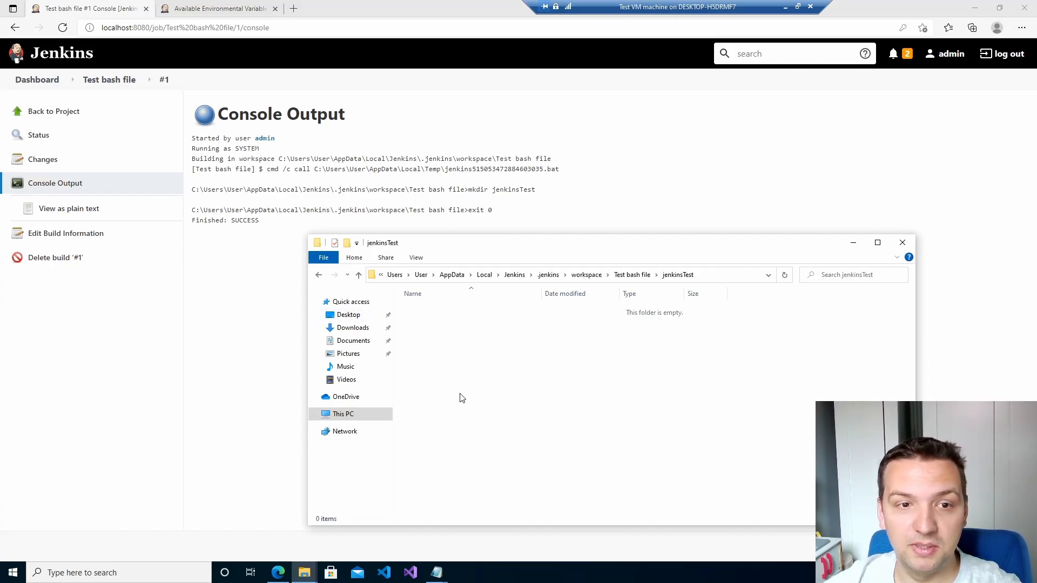
click(632, 274)
click(626, 411)
click(267, 310)
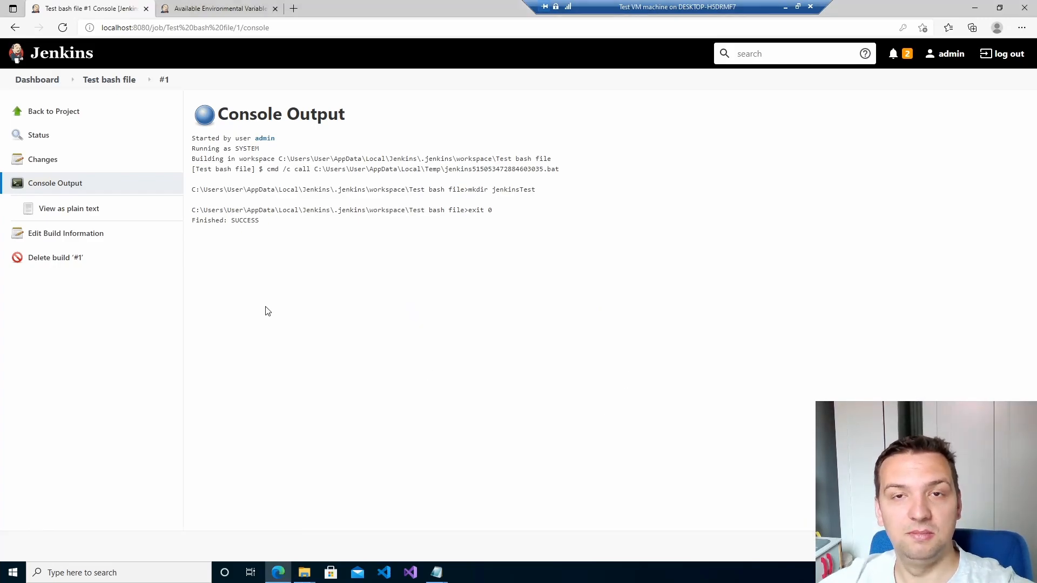